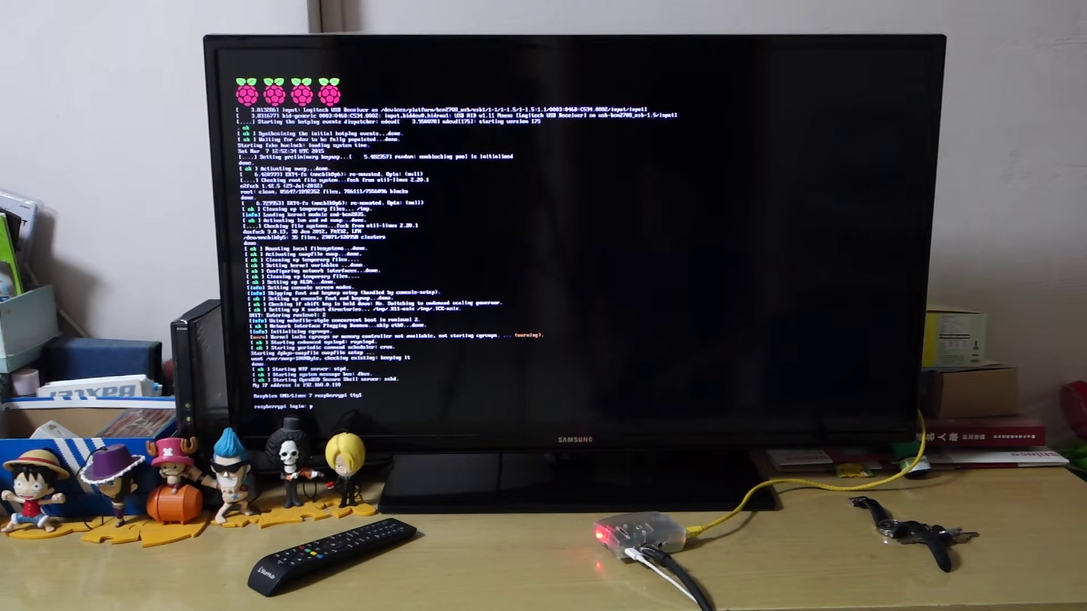
Log in at the Raspbian console with user name pi and its password.
key("Return")
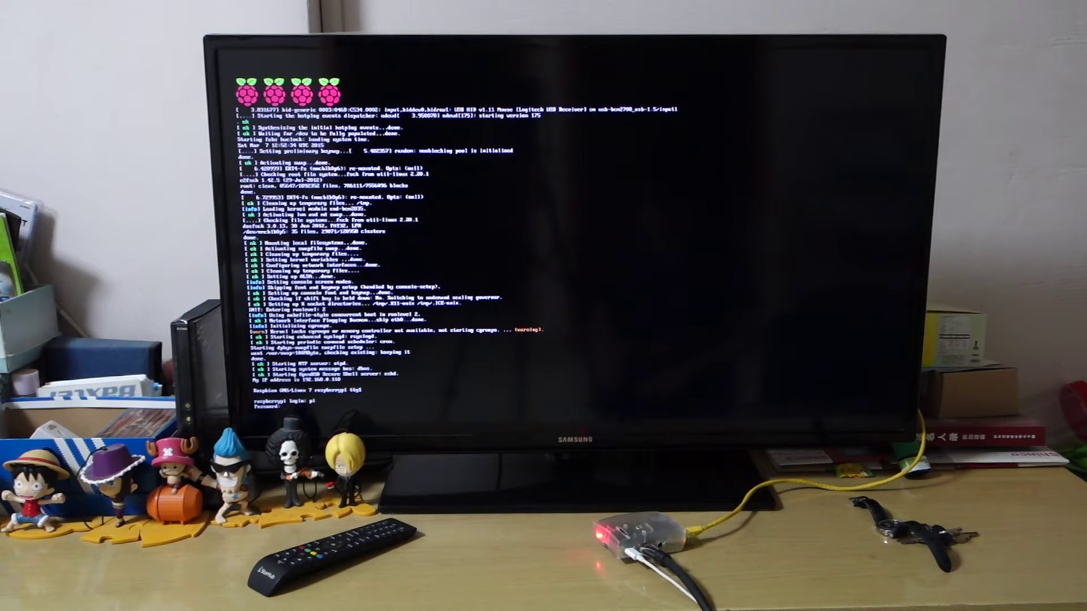
key("Return")
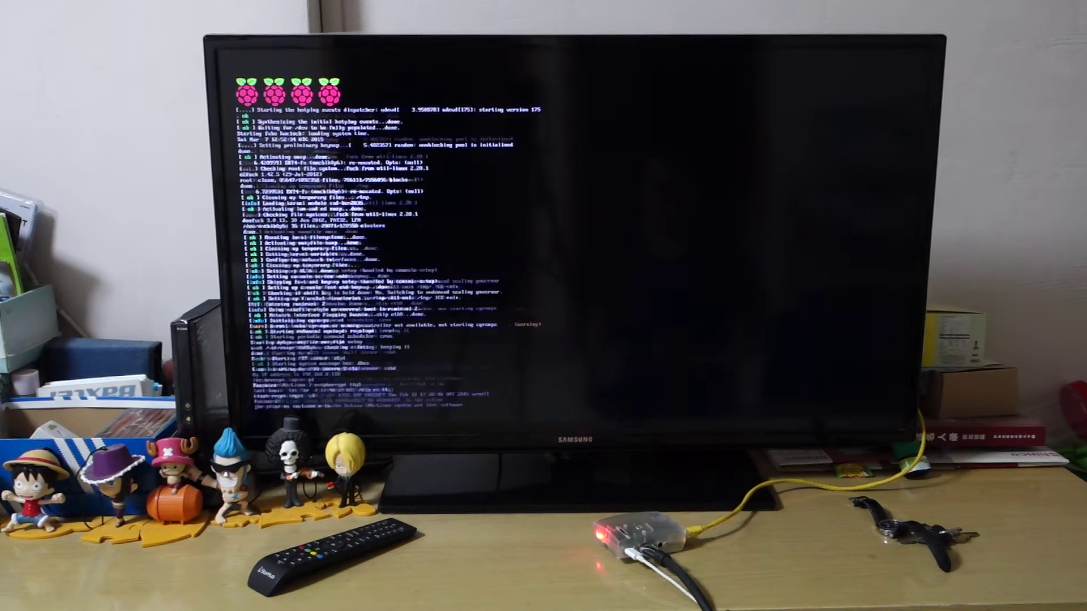